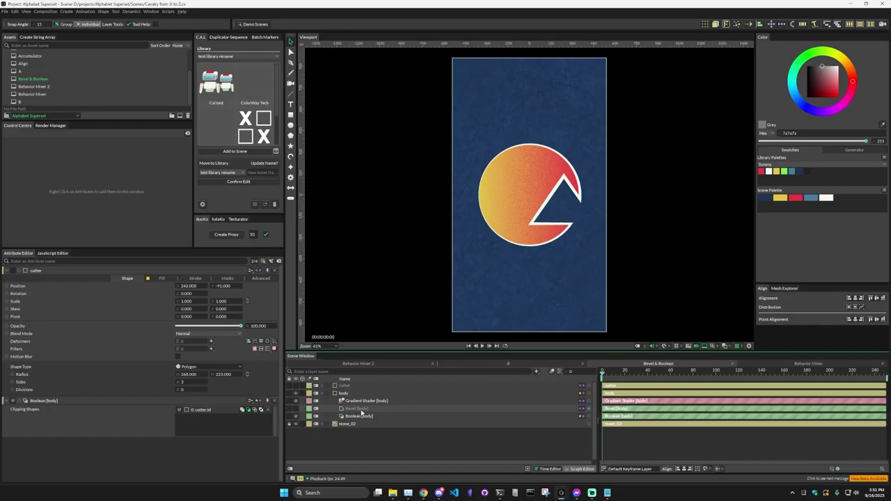
Enable the Bevel deformer on the body shape and pick a different bevel mode
click(297, 410)
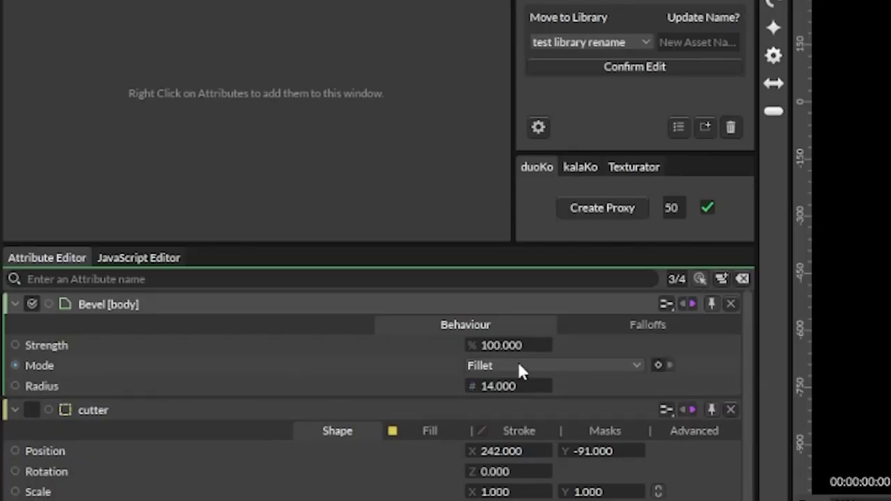
click(518, 364)
click(511, 390)
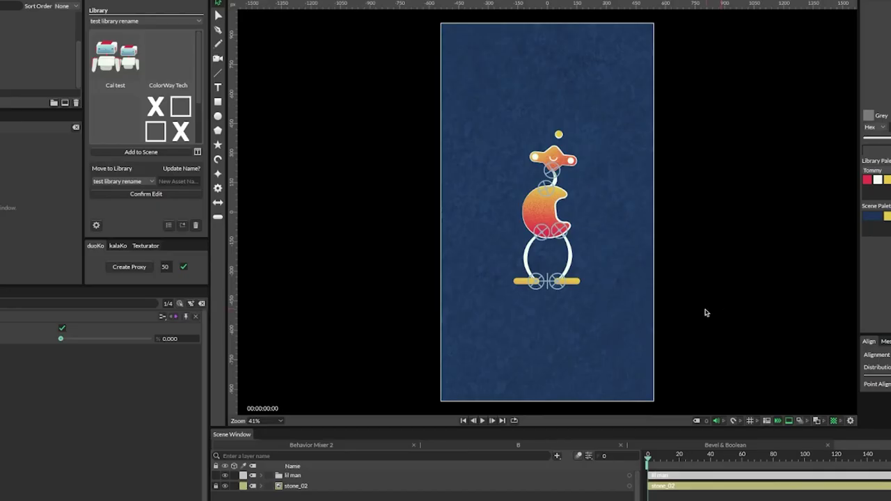
Examine the body's child layers in the Behavior Mixer composition, checking the attributes of the cutter polygon and the Noise 2 behaviour
scroll(623, 212, up, 8)
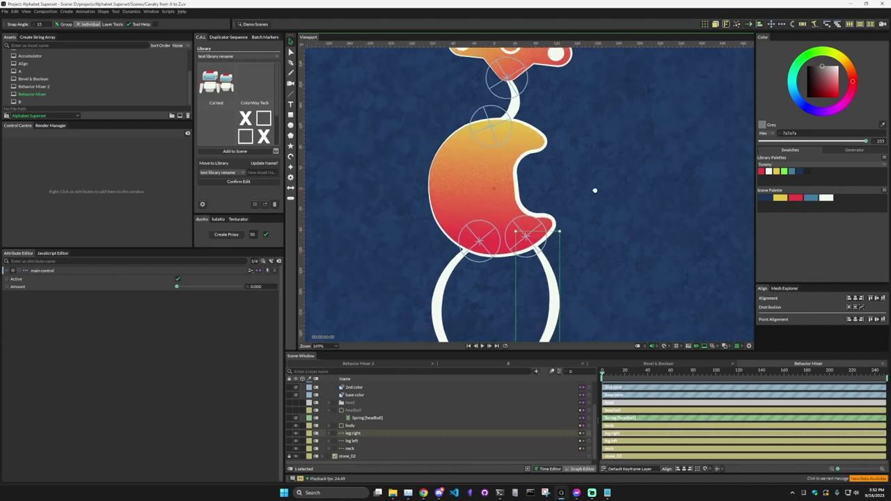
click(337, 425)
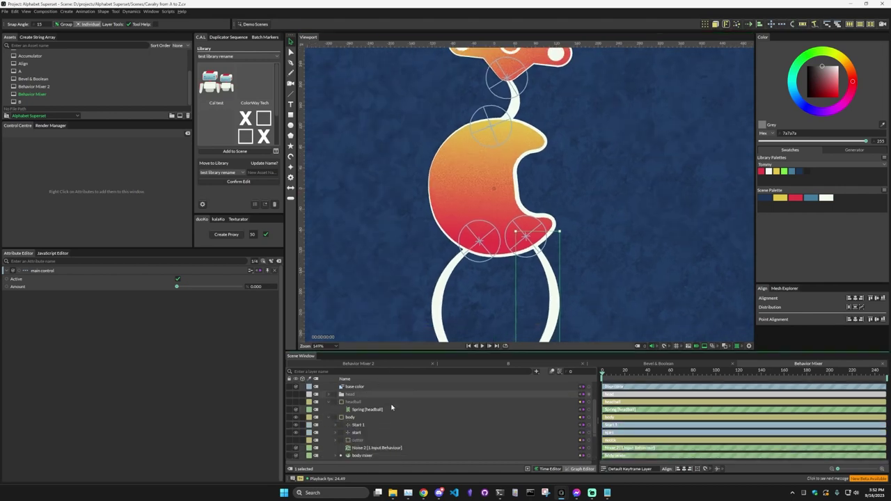
scroll(387, 404, down, 2)
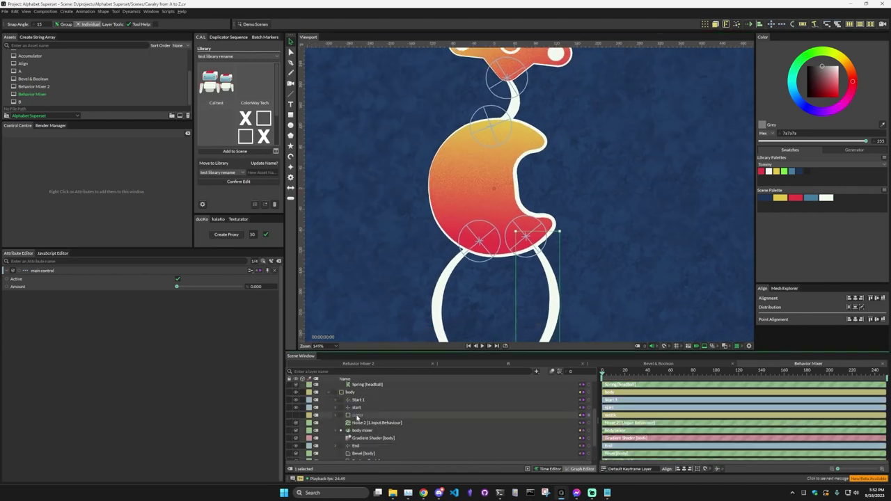
click(357, 417)
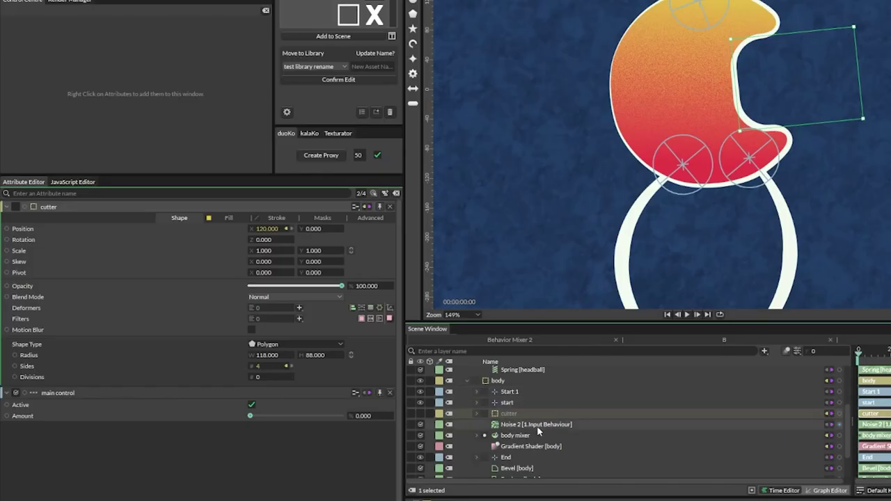
click(377, 425)
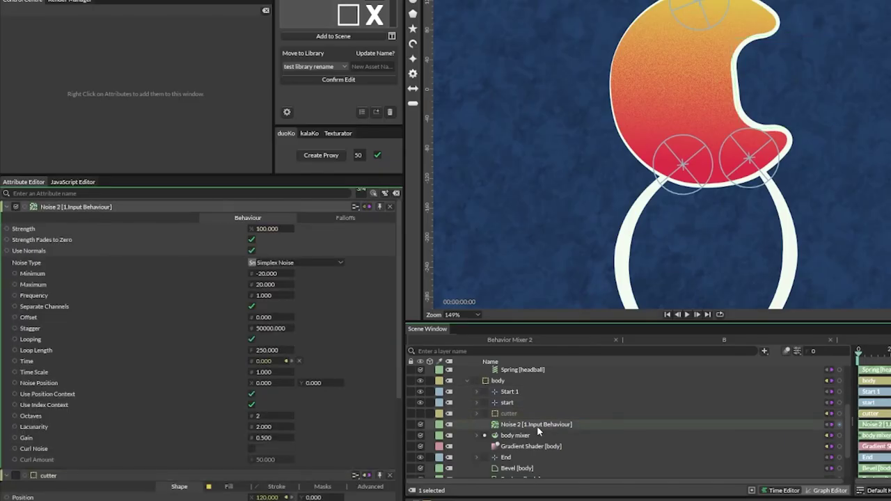
scroll(150, 387, down, 5)
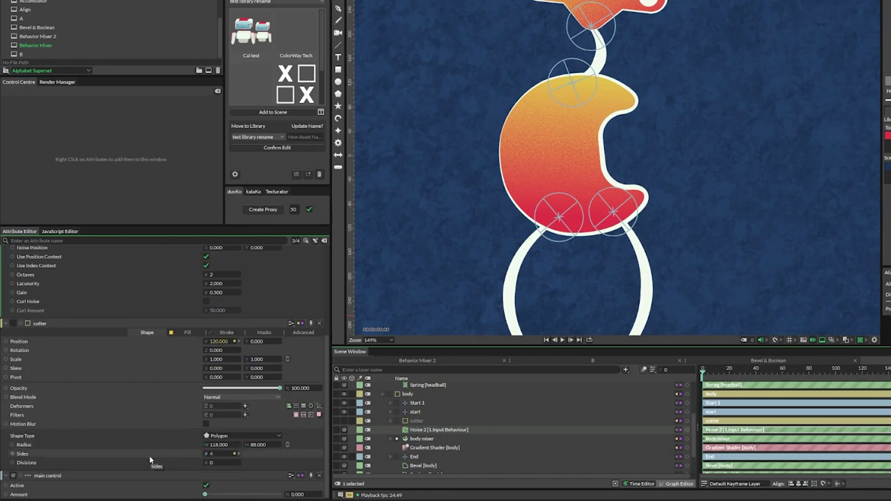
scroll(149, 455, up, 3)
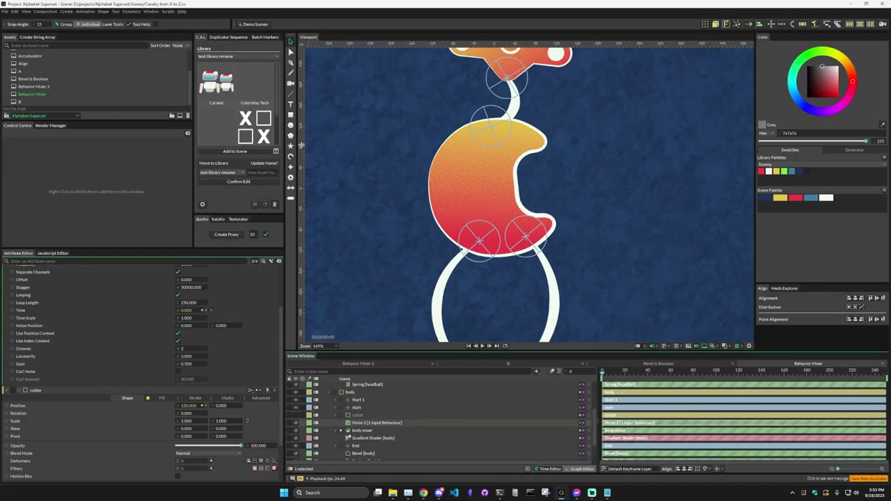
Open the composition that holds the character variations and look over the different body shapes and colours
double_click(61, 98)
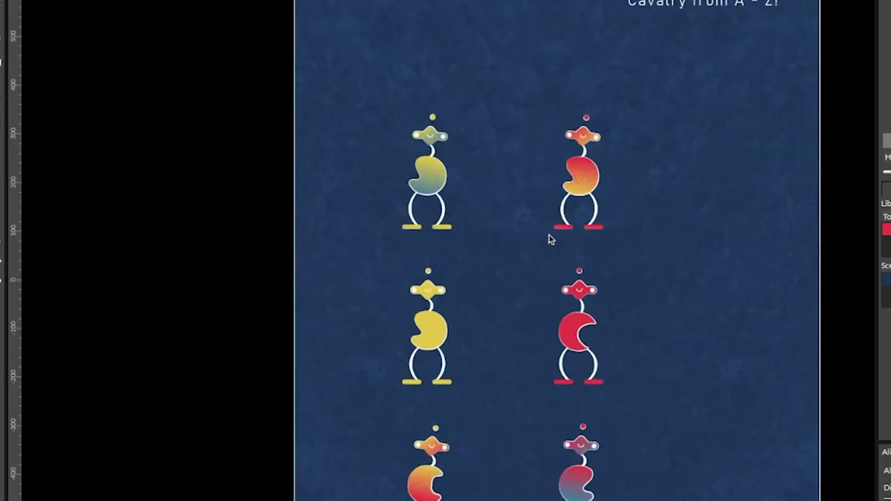
scroll(540, 254, up, 2)
drag(523, 272, 440, 152)
scroll(418, 179, down, 2)
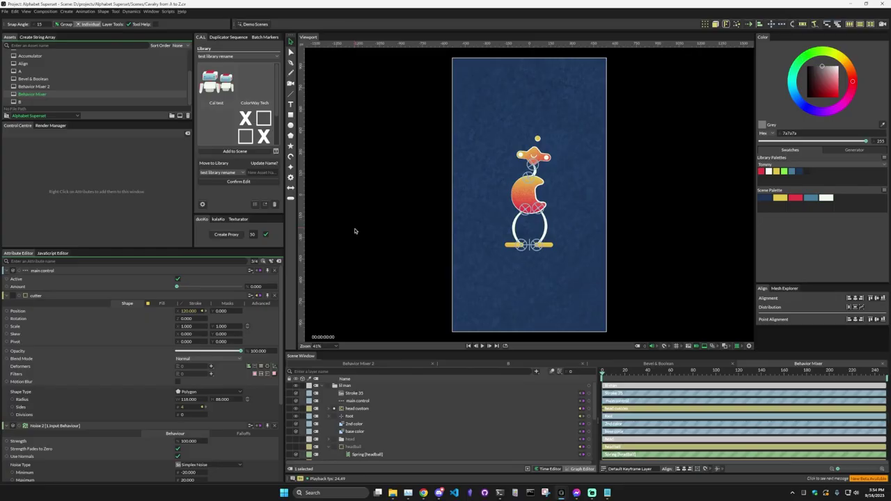
Play the character animation while sweeping the main control's Amount up to its maximum and back to 0
key(f)
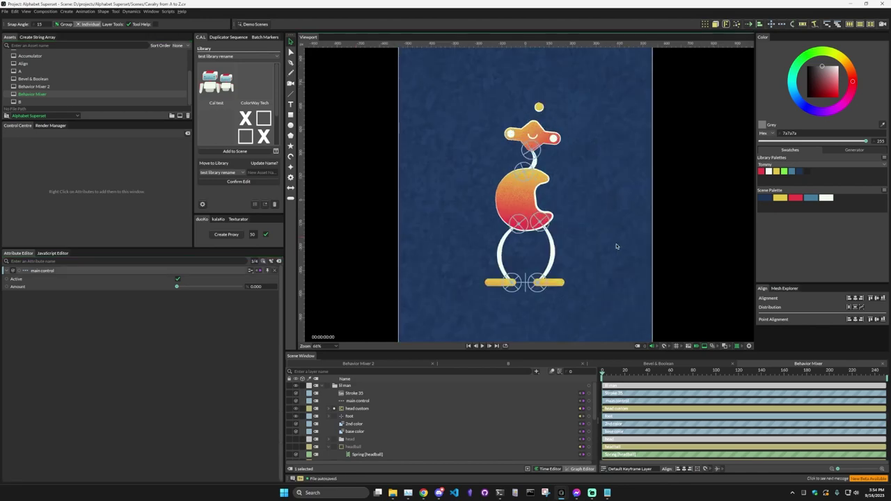
click(485, 346)
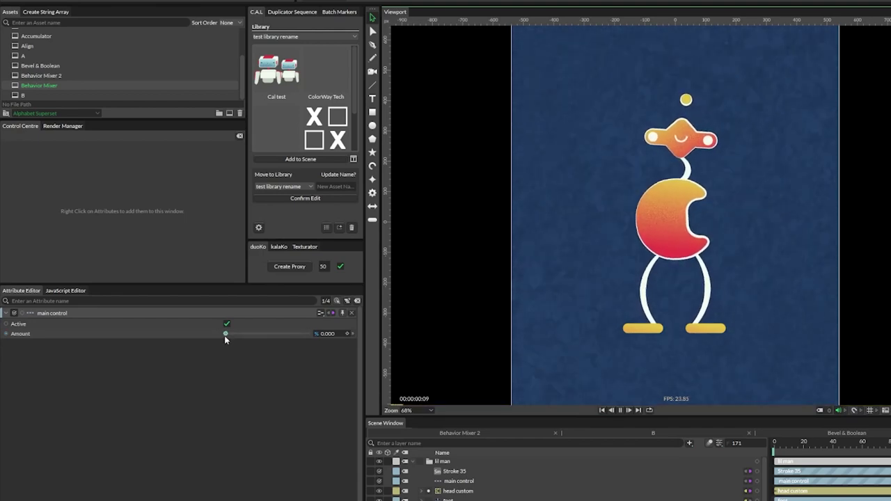
drag(233, 336, 251, 338)
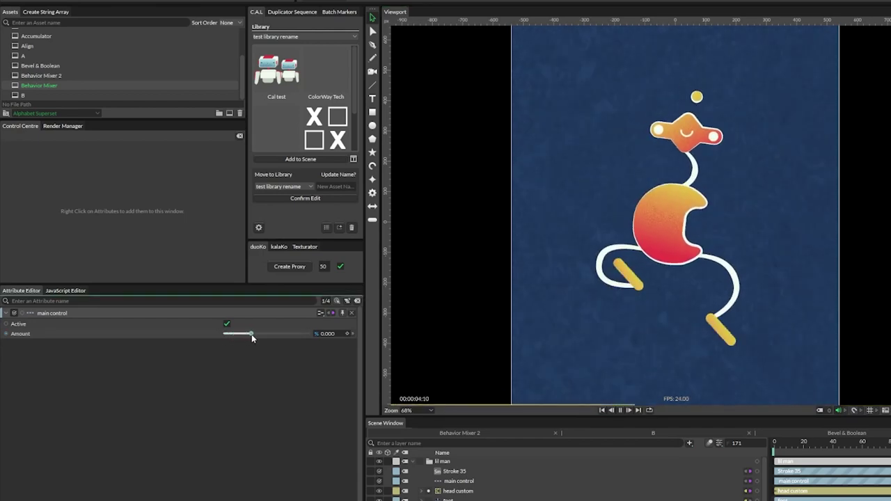
drag(249, 337, 311, 337)
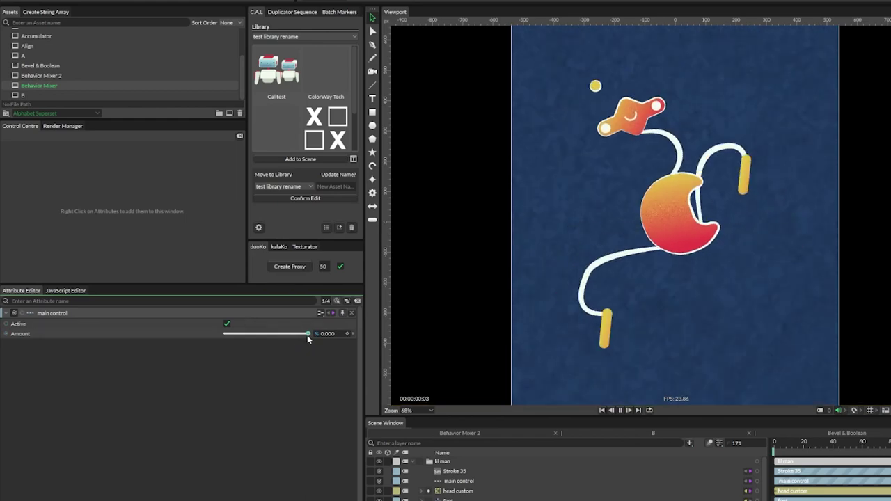
drag(307, 335, 220, 338)
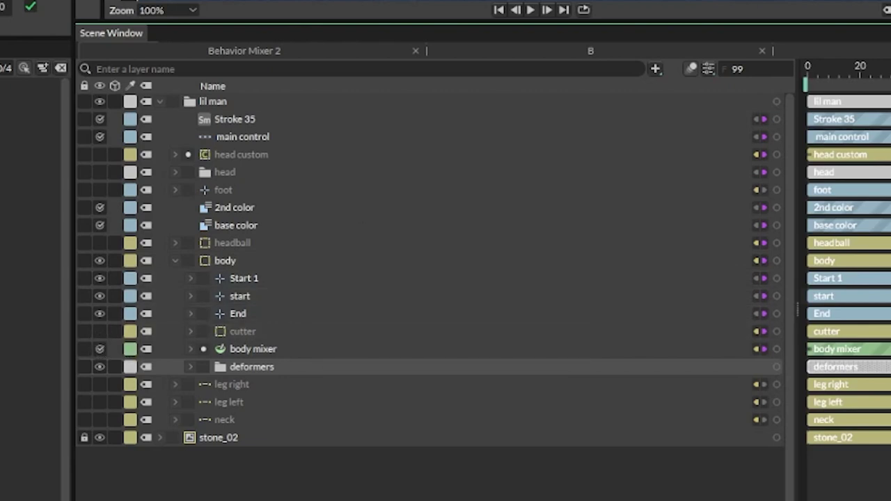
Inspect the body's deformers group, then expand the body mixer to view its keyframed strengths and input behaviours
click(190, 367)
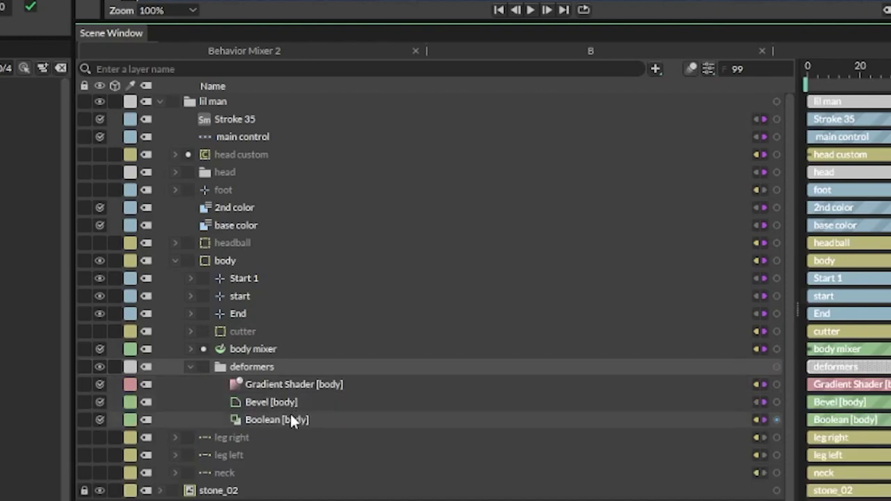
click(229, 367)
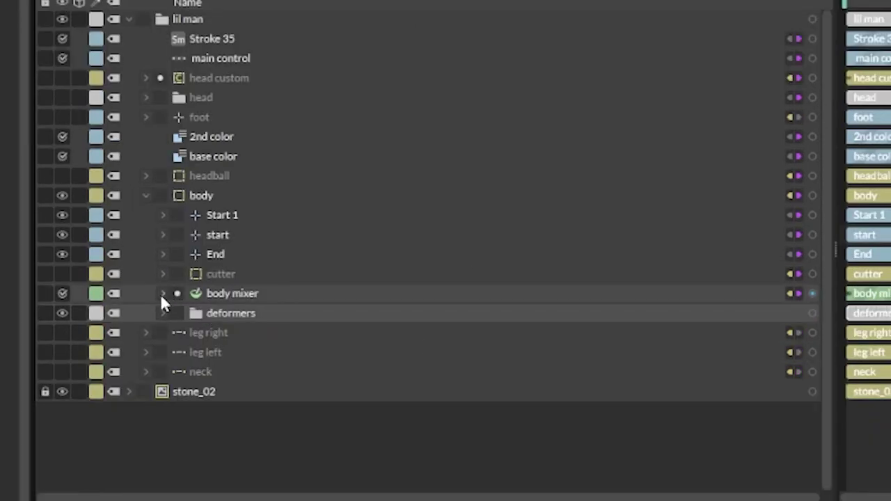
click(190, 349)
click(314, 293)
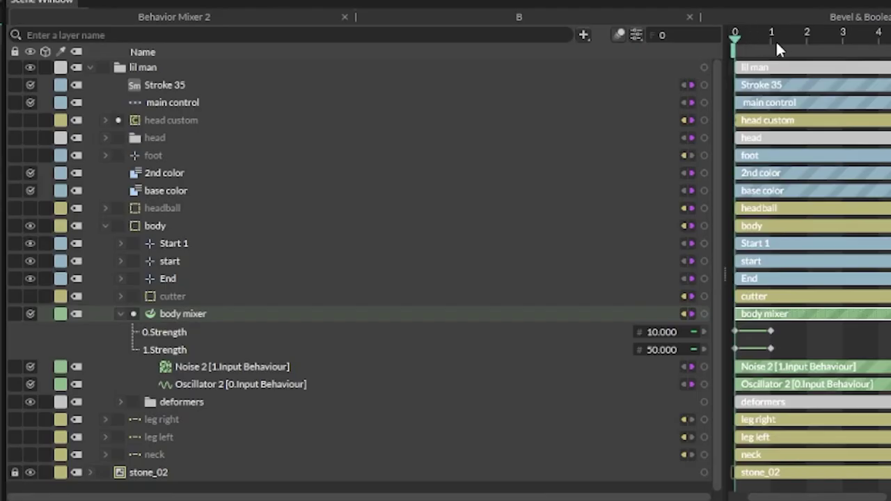
Switch the main control's Active state off and back on to compare the body mixer's strength values
click(178, 103)
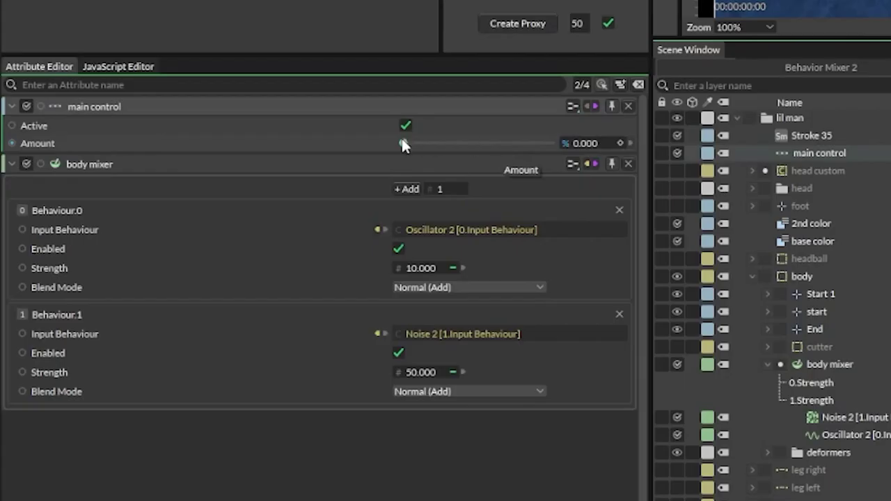
click(405, 125)
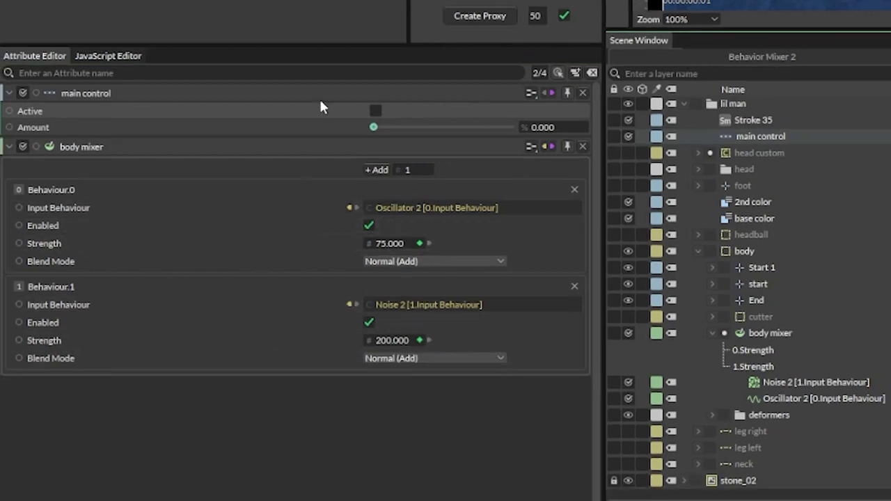
click(371, 112)
mouse_move(372, 127)
mouse_down()
mouse_move(482, 127)
mouse_move(372, 127)
mouse_up()
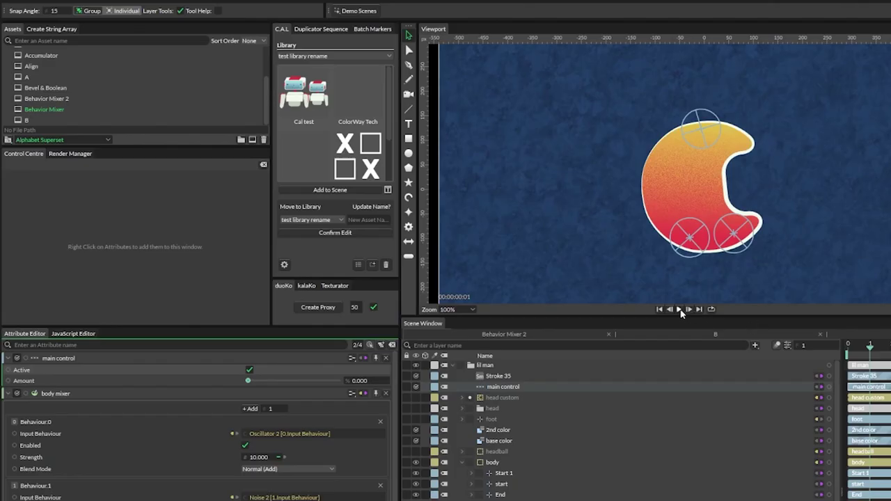
Raise the main control's Amount to 100 during playback and check the body mixer's outgoing connections
click(678, 309)
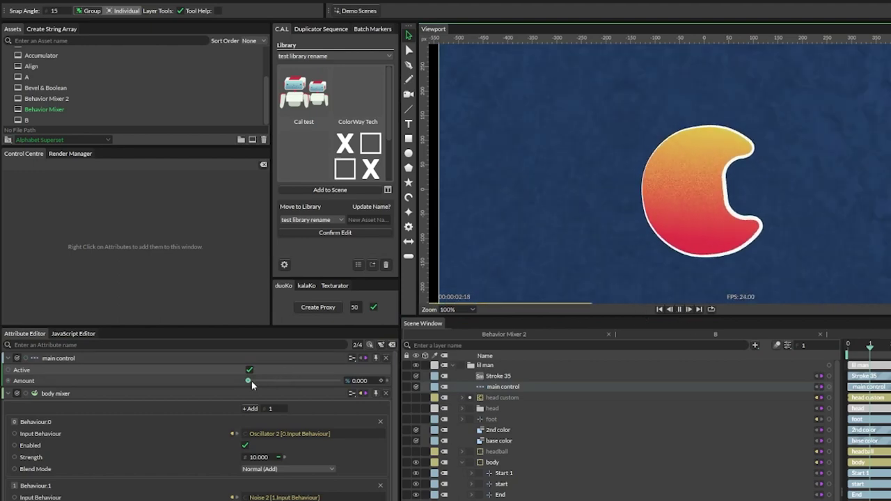
drag(248, 383, 339, 389)
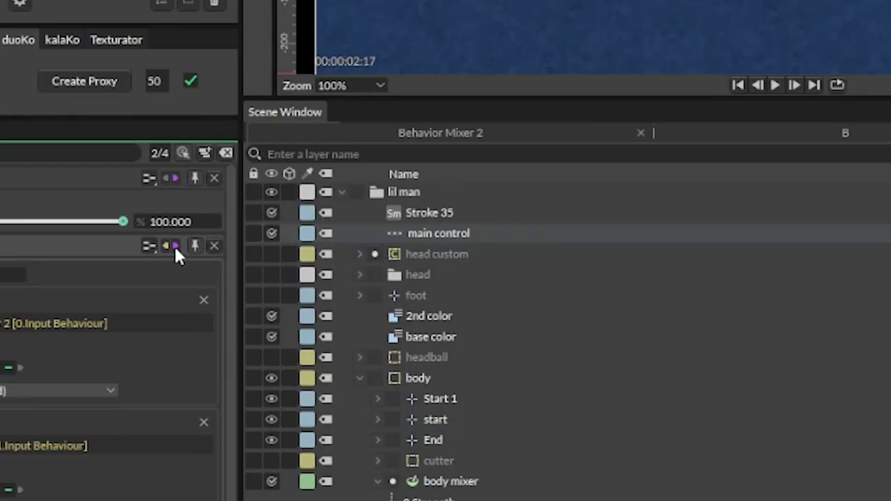
click(174, 247)
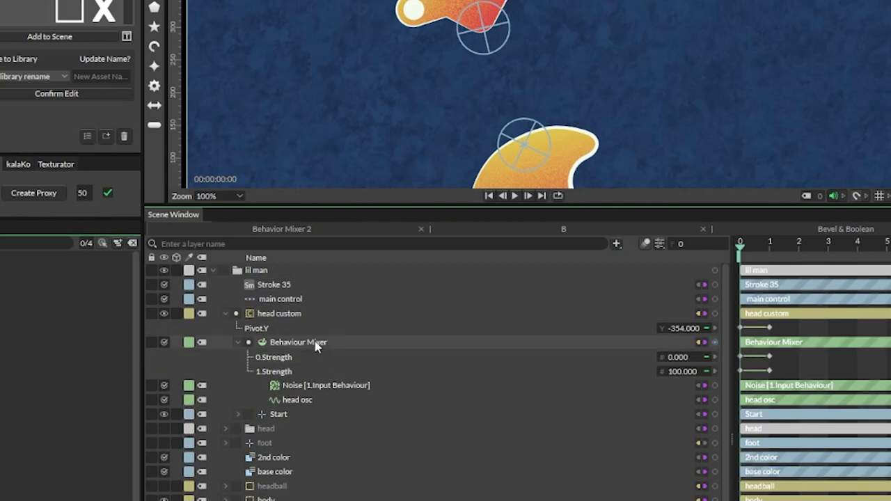
Examine the head custom Behaviour Mixer while lowering the main control's Amount to 0 and returning it to 100
click(310, 345)
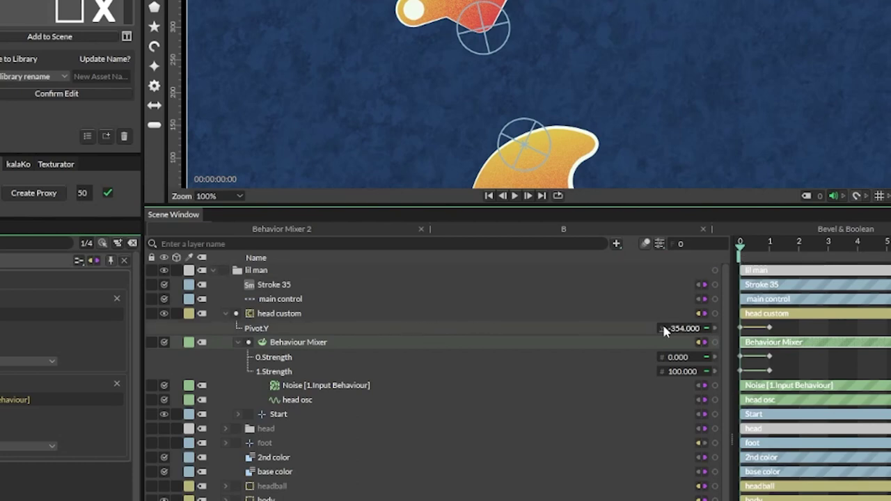
scroll(718, 103, down, 2)
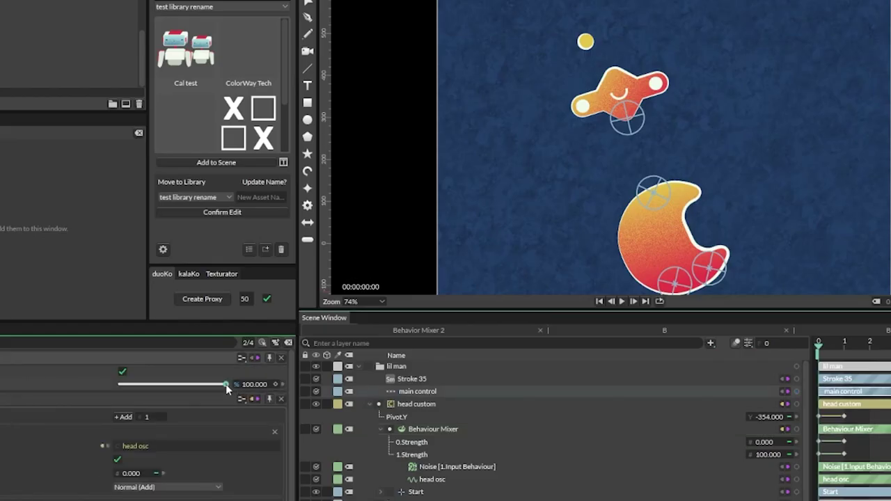
drag(227, 389, 95, 389)
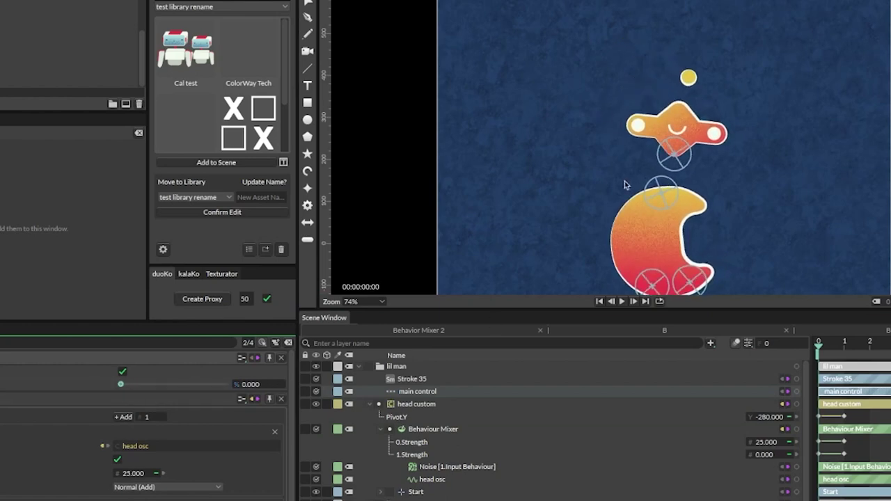
drag(122, 389, 227, 386)
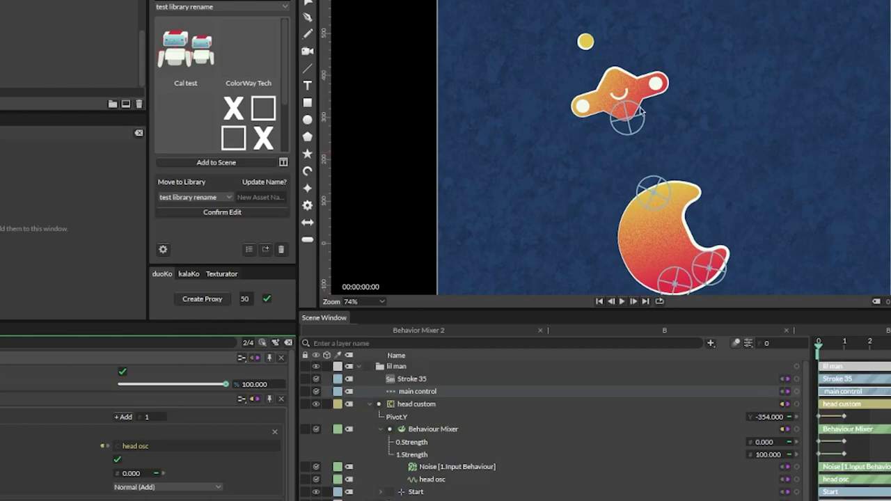
click(641, 110)
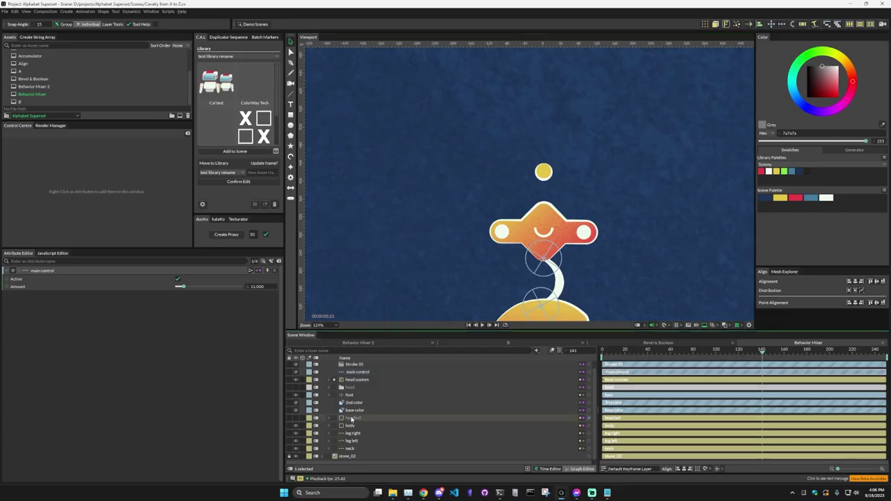
Make the headball layer visible and check which connections drive its Position and Rotation
click(352, 417)
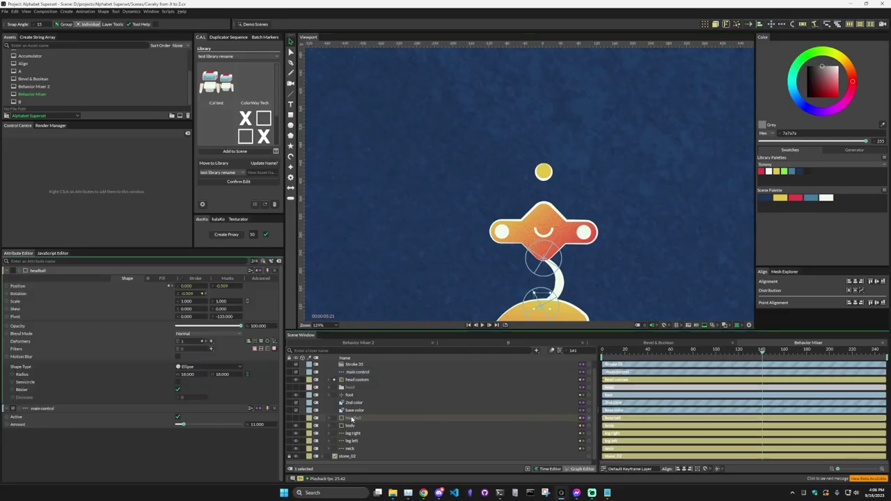
click(295, 418)
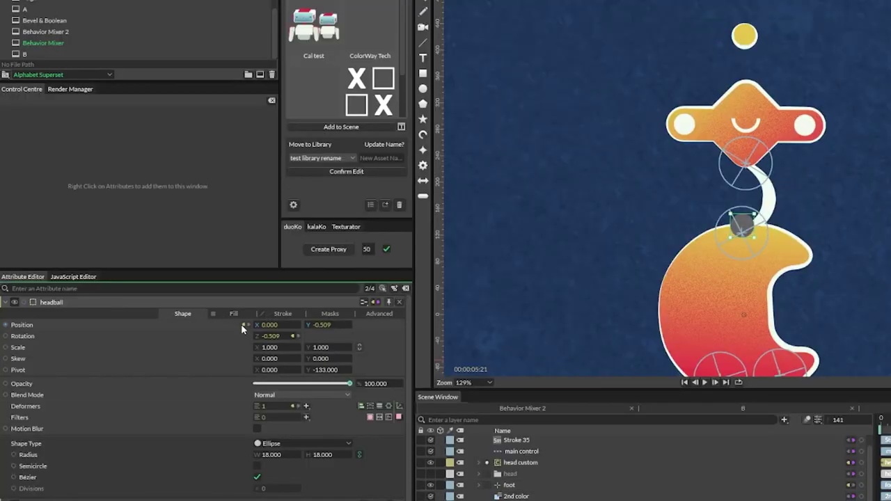
click(244, 326)
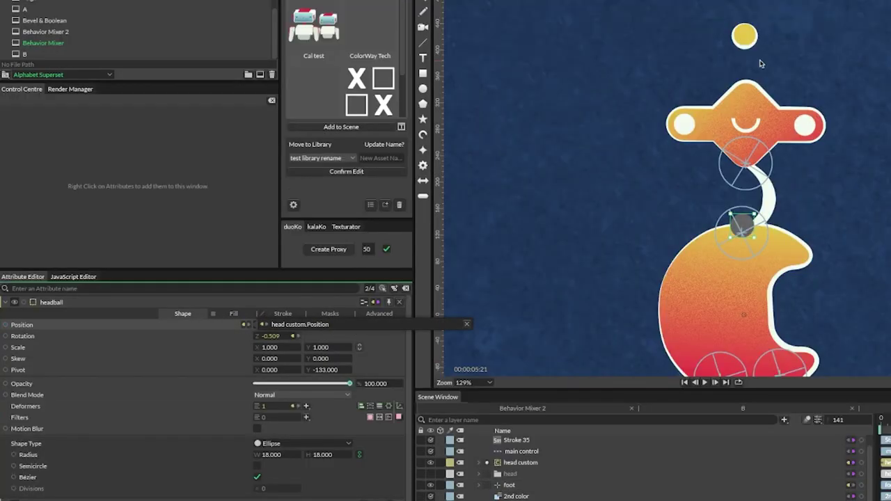
click(291, 334)
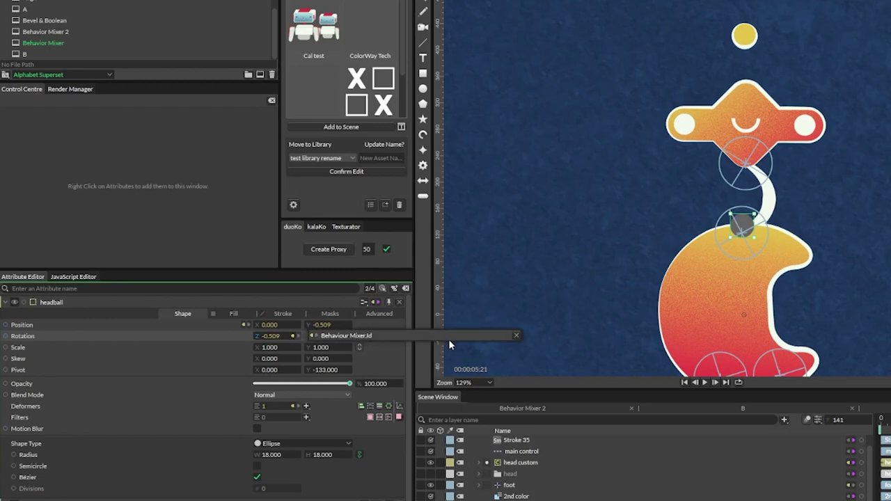
click(147, 358)
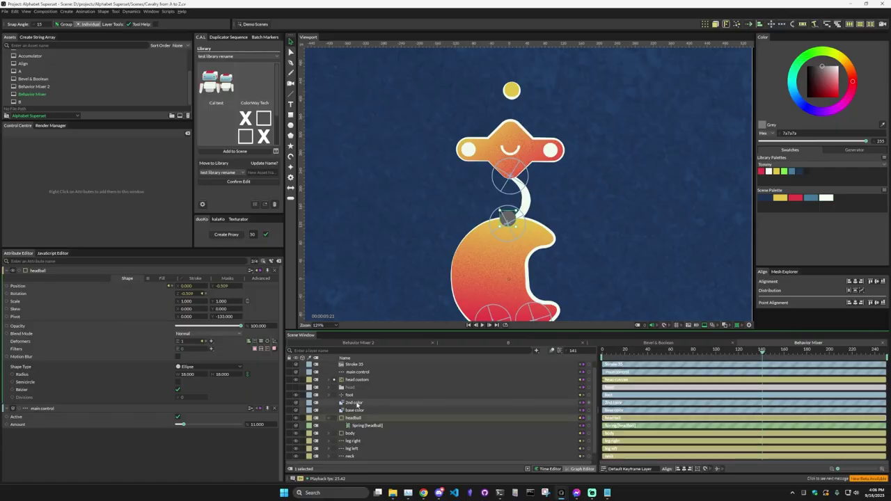
Examine the headball's Spring behaviour and expand the hidden head group to check its shapes and Boolean
click(374, 427)
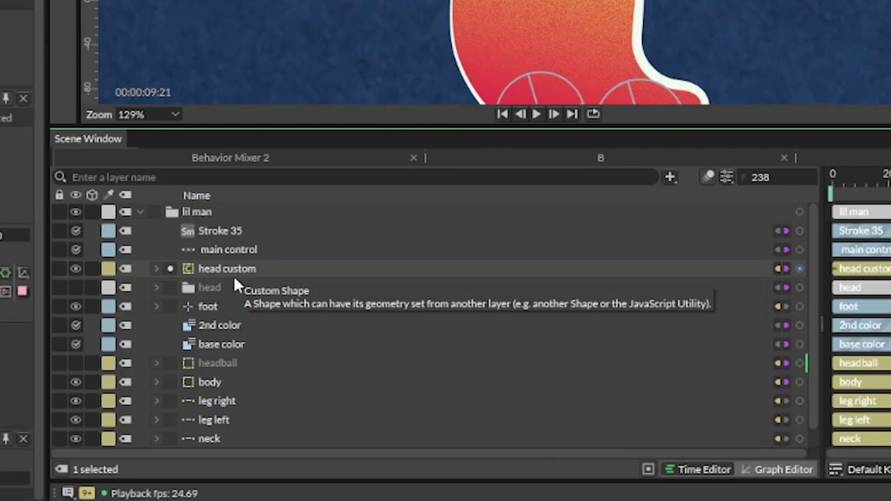
click(156, 288)
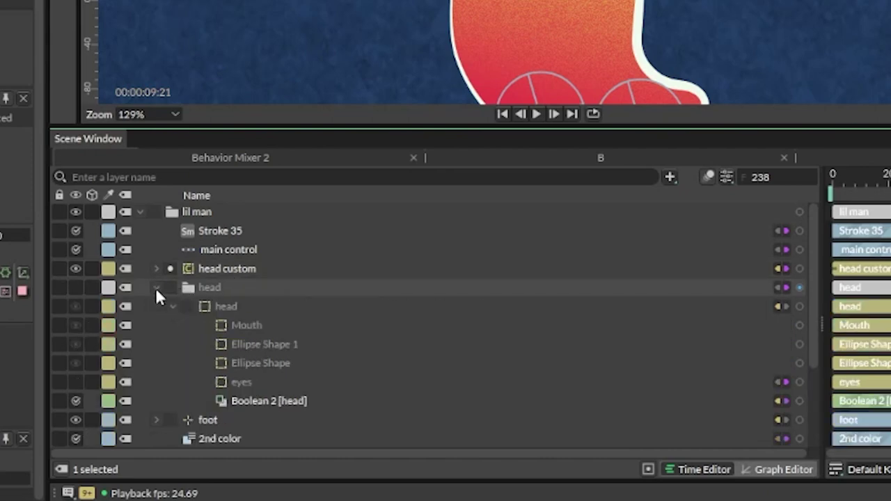
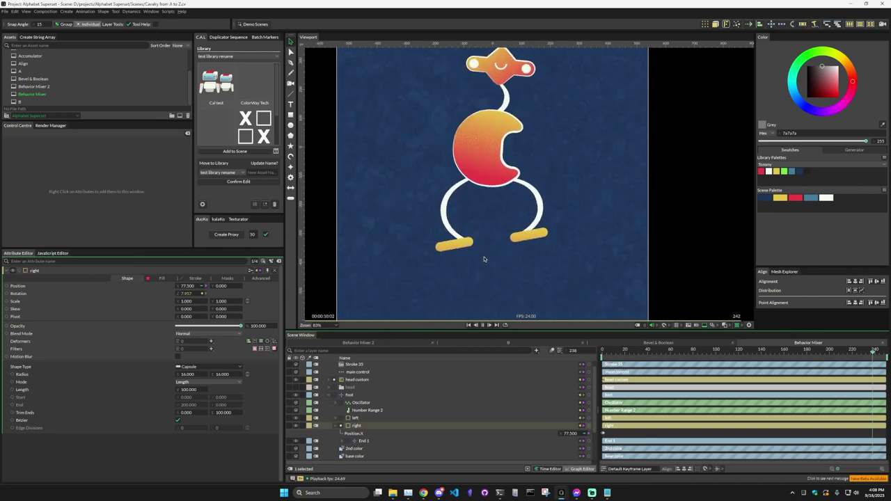
Trace the right foot's Position X connection to the left foot and inspect the expression on the left foot's Position X
mouse_move(587, 404)
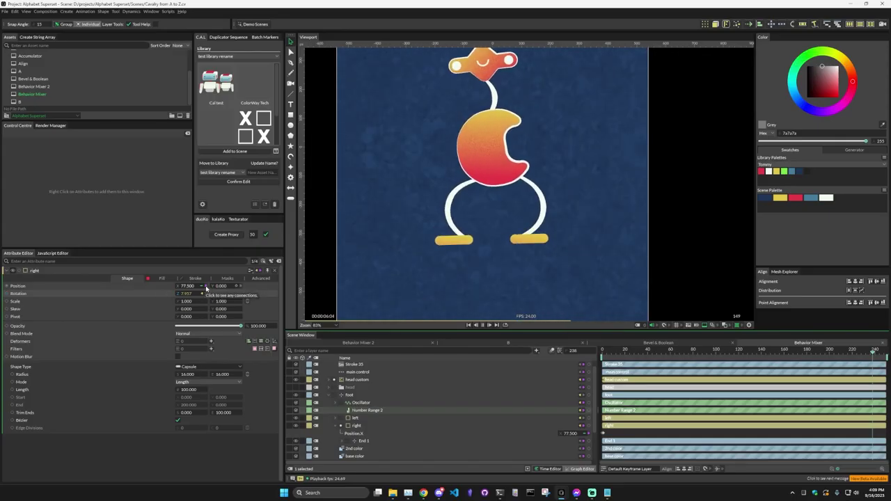
click(204, 287)
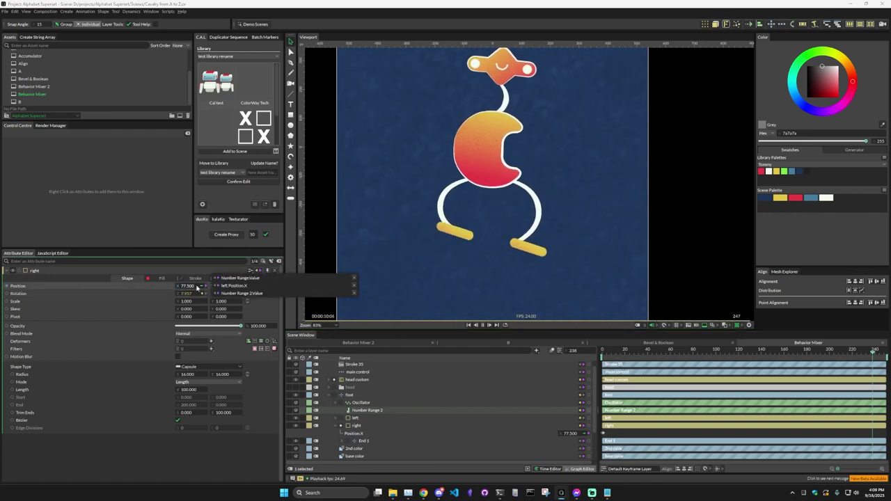
click(234, 286)
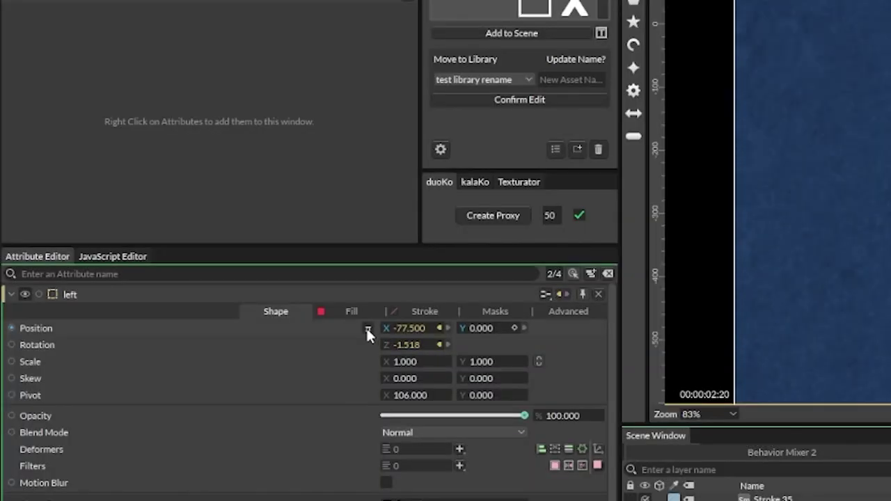
click(368, 330)
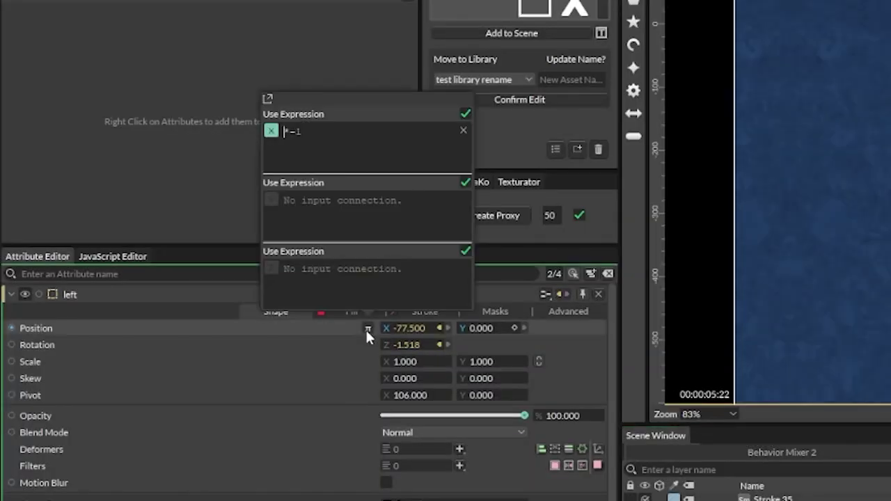
click(326, 333)
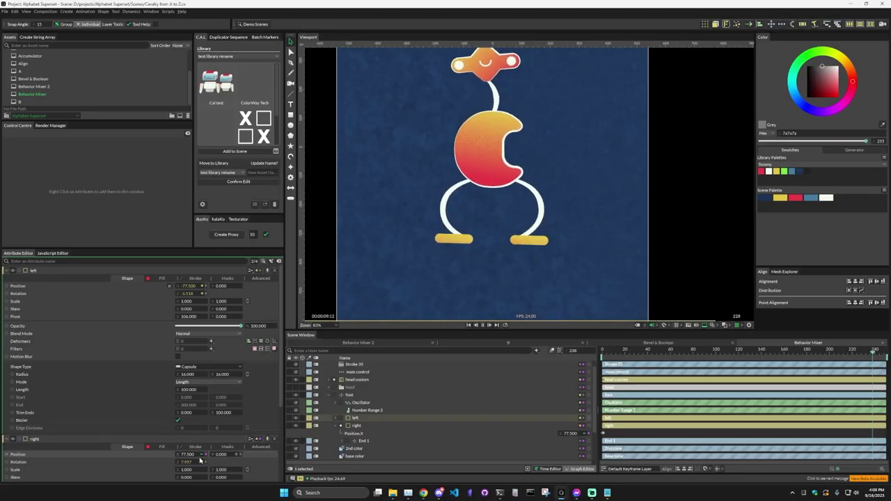
Examine the foot's Number Range 2 and Oscillator, and raise the main control's Amount during playback
click(355, 413)
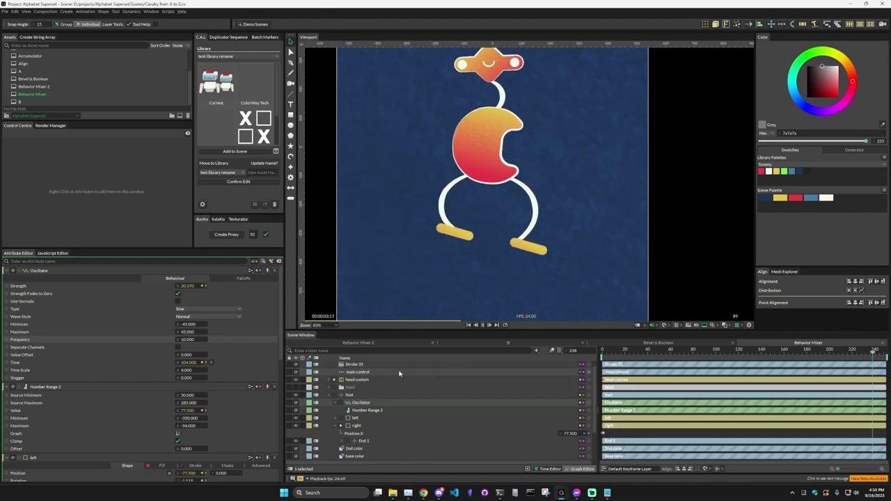
click(399, 374)
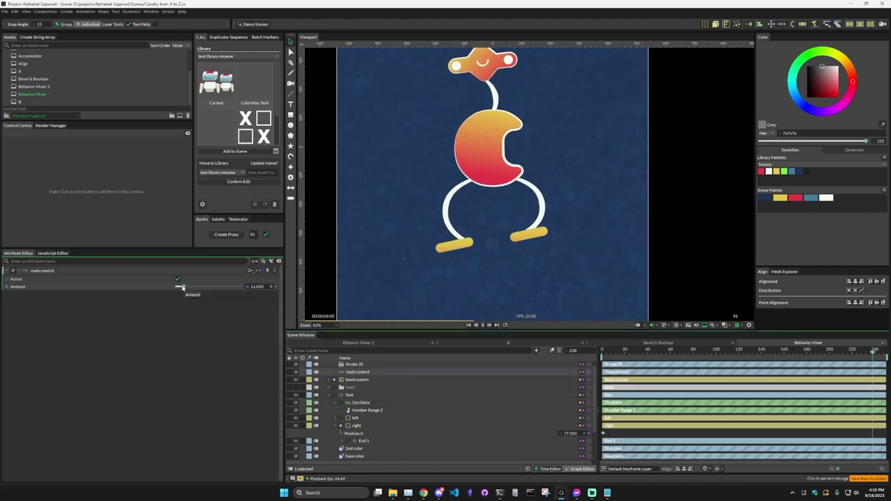
drag(182, 287, 234, 288)
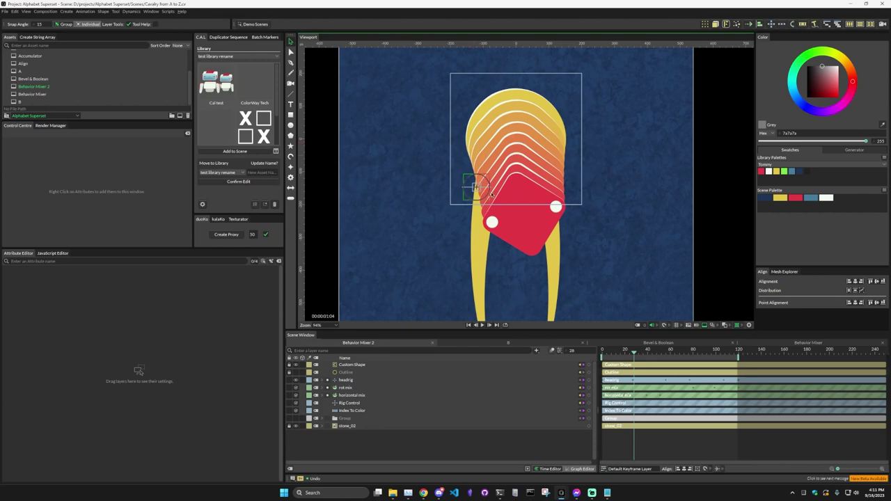
Scrub the Behavior Mixer 2 animation, inspect the horizontal mix inputs and check which connection drives Value 3
mouse_move(634, 354)
mouse_down()
mouse_move(672, 354)
mouse_move(646, 353)
mouse_up()
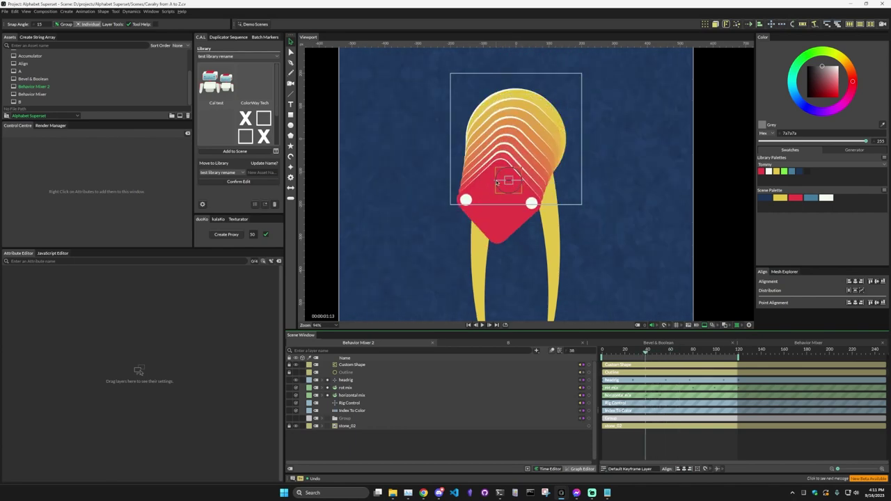
mouse_move(647, 355)
mouse_down()
mouse_move(665, 353)
mouse_move(640, 354)
mouse_up()
click(352, 394)
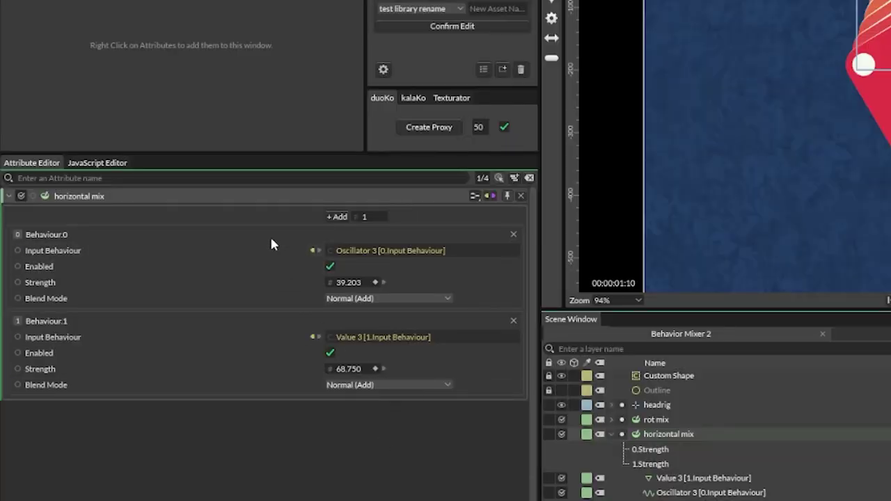
click(740, 478)
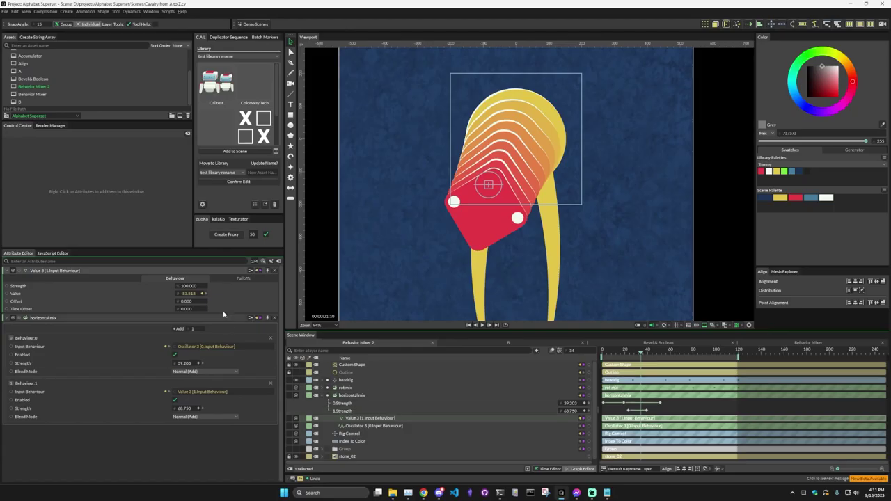
click(202, 294)
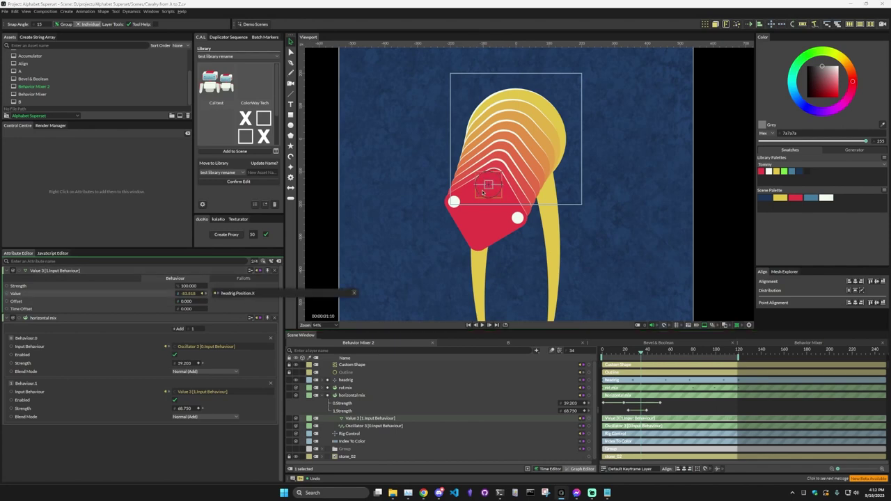
Play and scrub the walrus-like head animation to compare the horizontal mix's two keyframed Strength values
key(space)
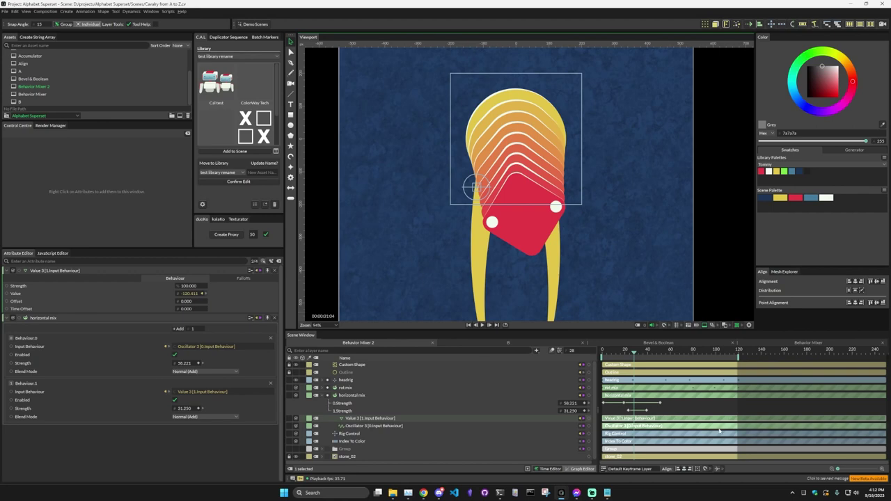
key(space)
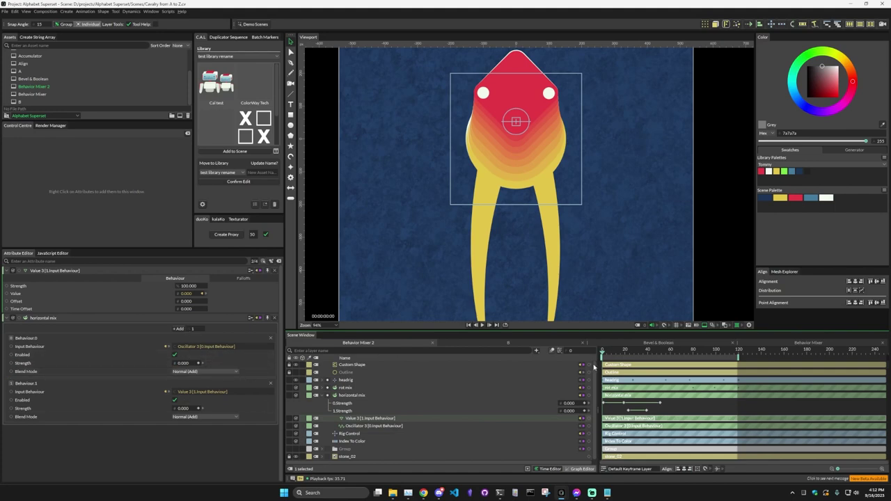
drag(606, 353, 624, 379)
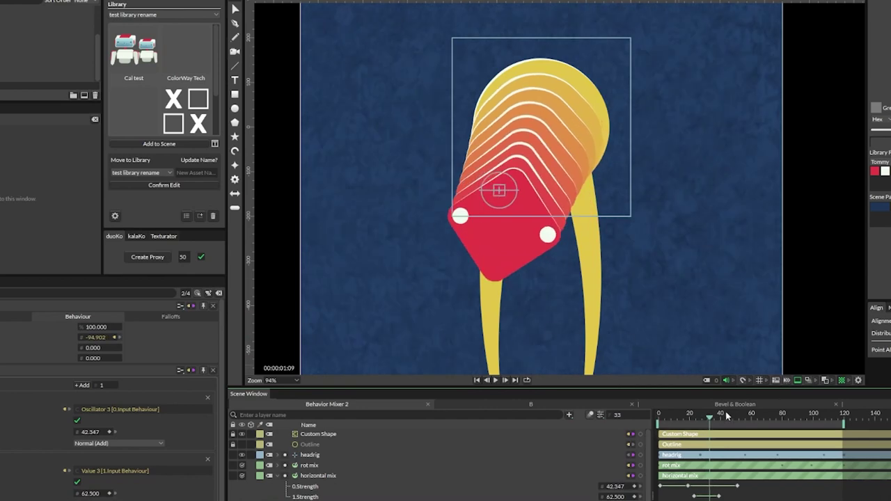
drag(713, 423, 710, 451)
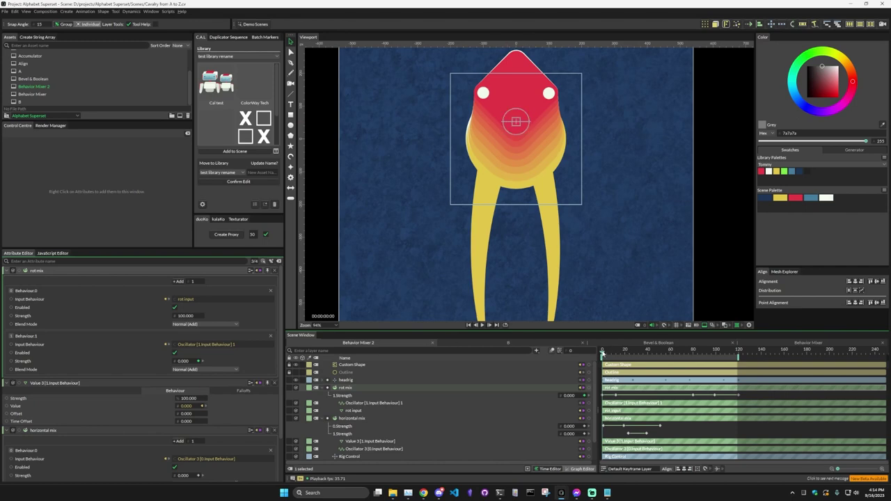
Scrub and play the animation to study how rot mix blends its rotation input with the Oscillator
drag(605, 353, 695, 383)
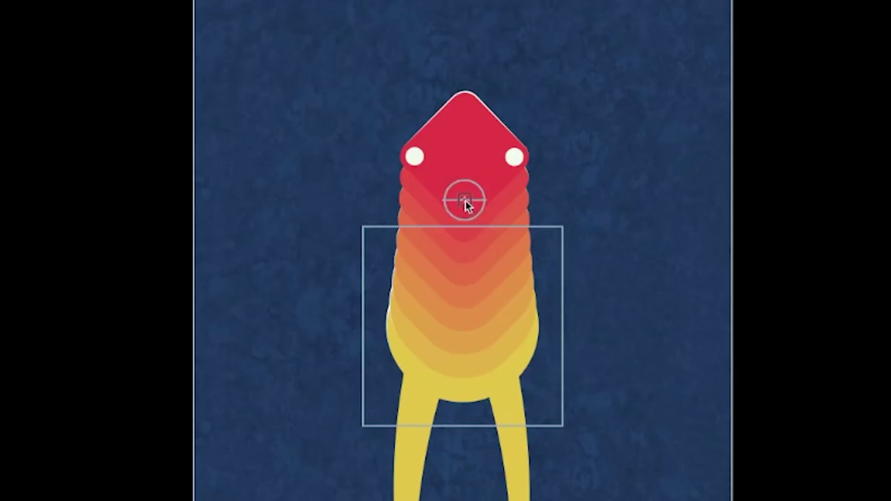
key(space)
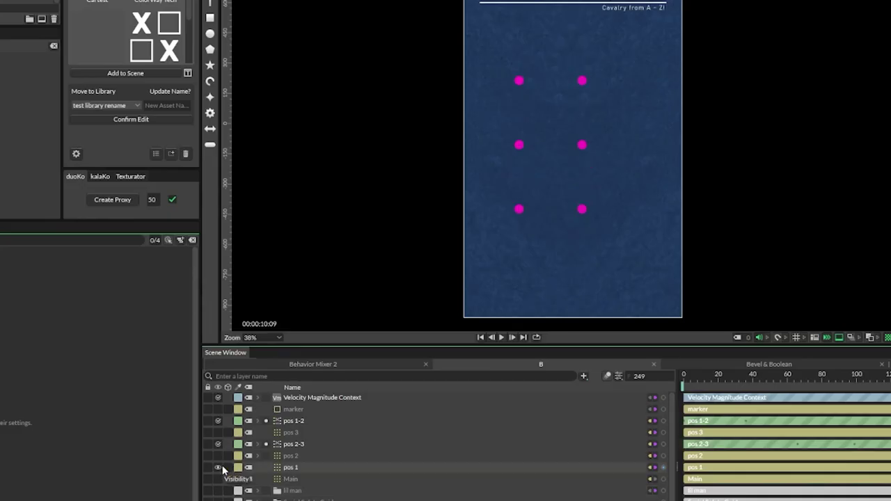
Preview the pos 1, pos 2 and pos 3 point layouts individually in composition B, and make the Main layer visible
click(218, 468)
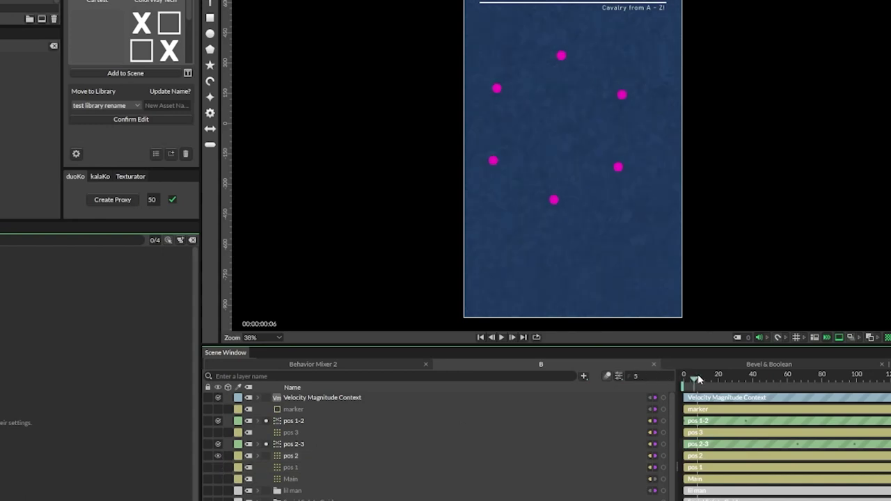
drag(701, 388, 684, 388)
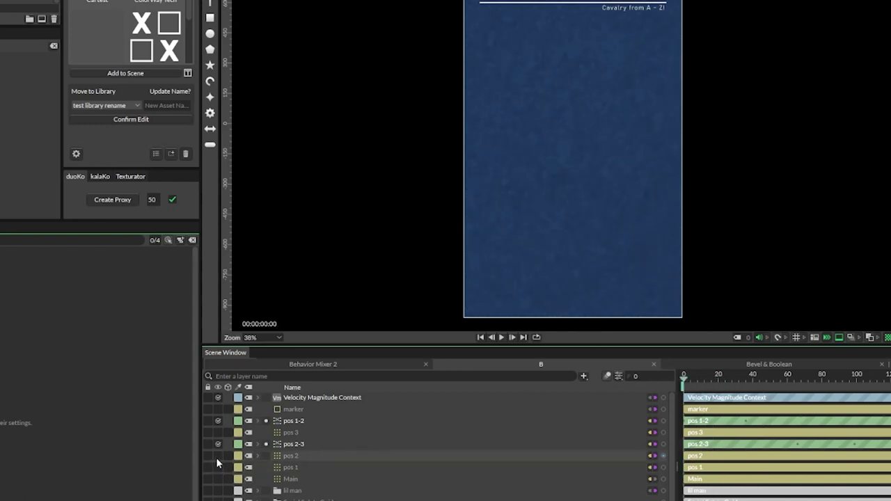
click(217, 433)
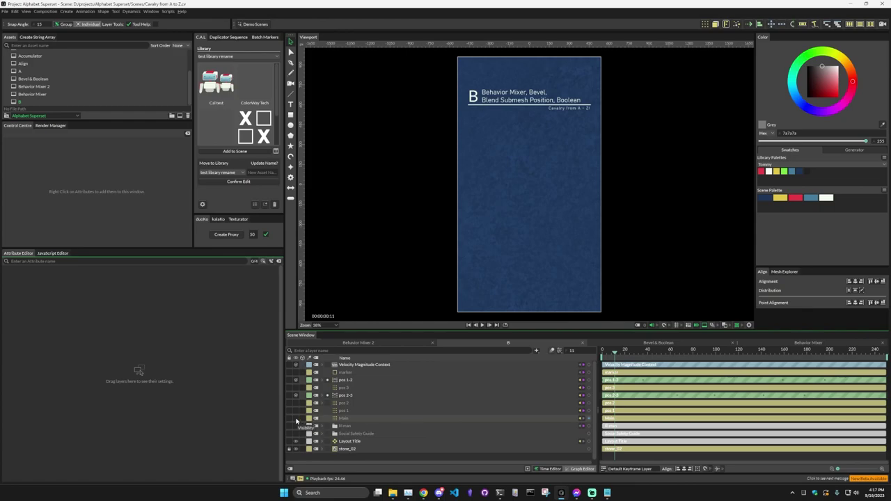
click(348, 418)
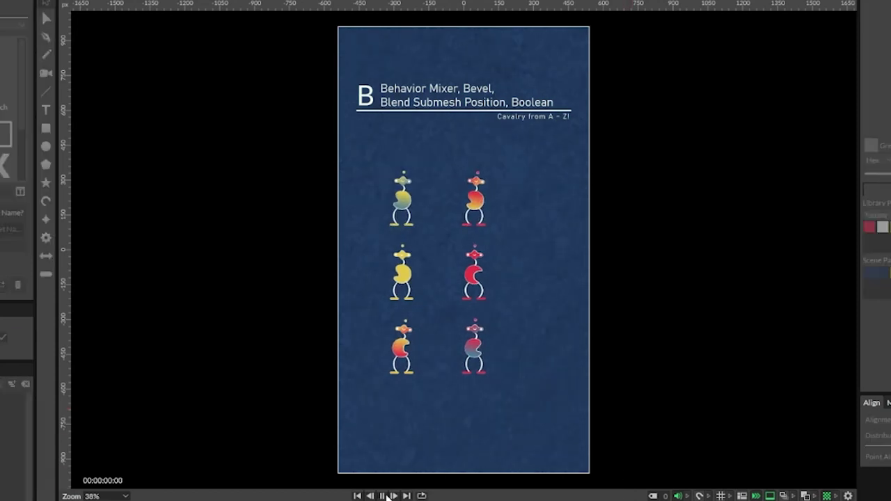
Play composition B to watch the six characters travel between layouts, and pause it partway through
scroll(456, 320, up, 5)
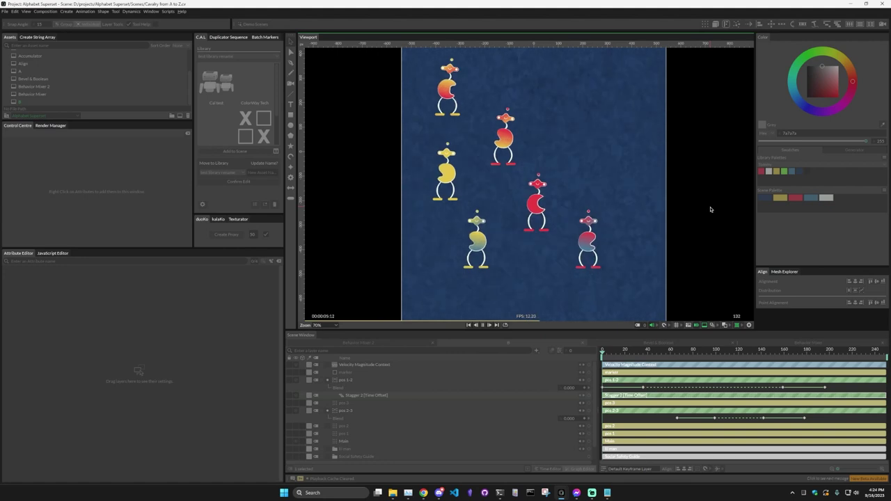
key(space)
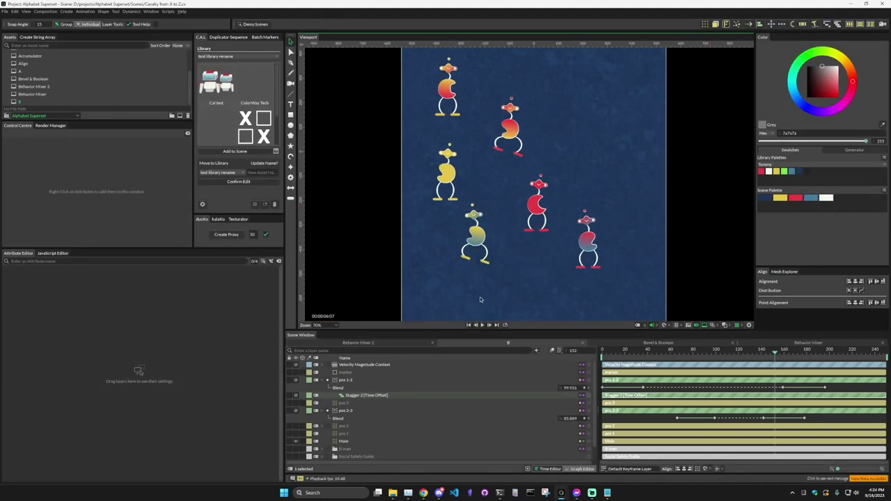
Expand the lil man group and raise the main control's Amount in the Behavior Mixer composition during playback
click(531, 247)
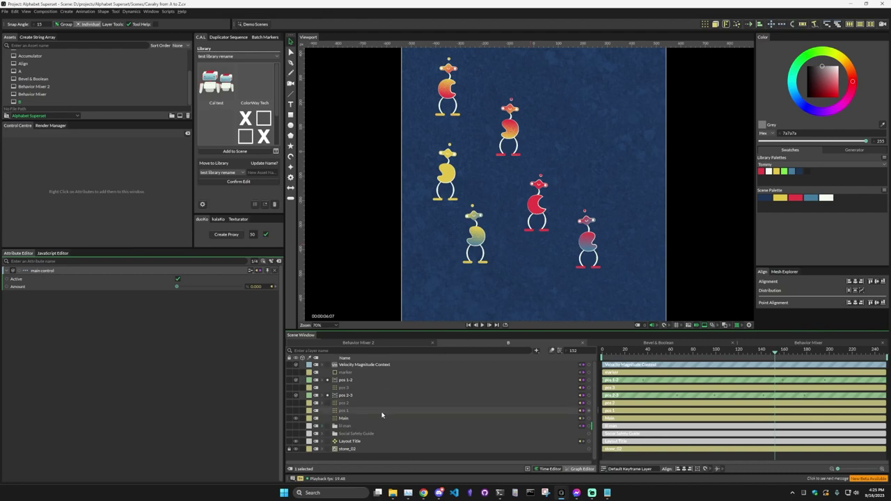
click(335, 430)
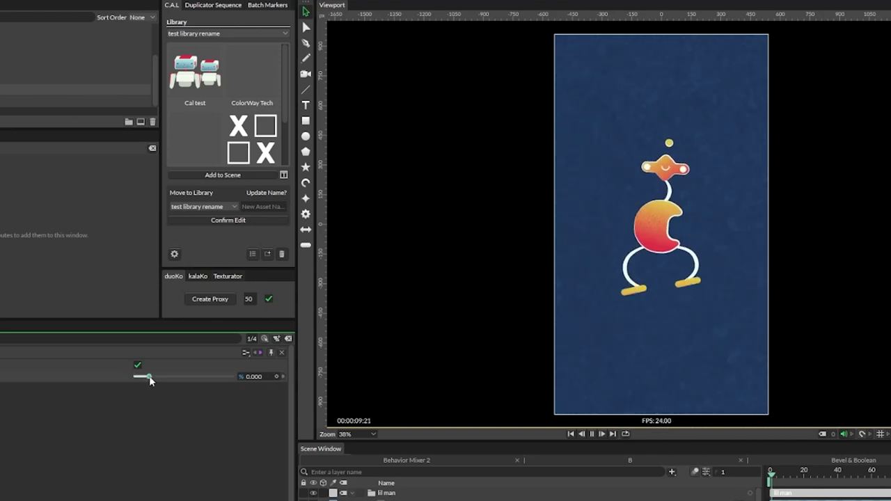
drag(149, 376, 303, 403)
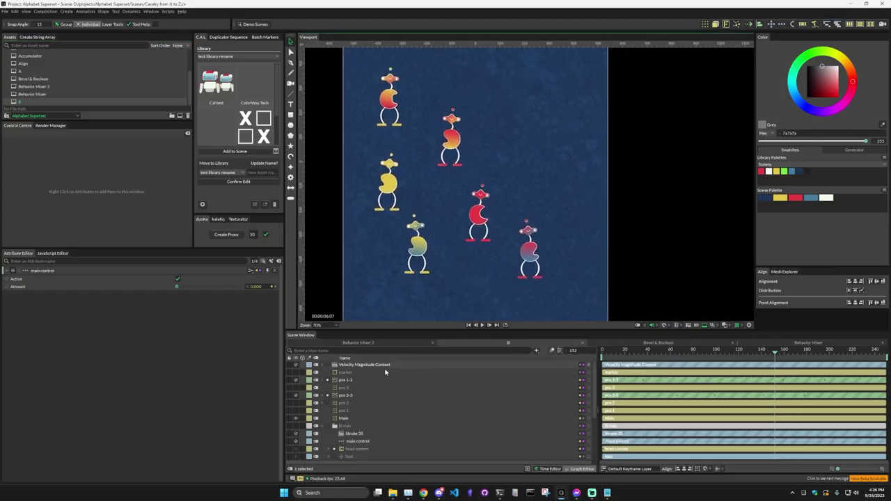
Examine the Velocity Magnitude Context and its Number Range 3 in composition B, and play the animation
click(356, 368)
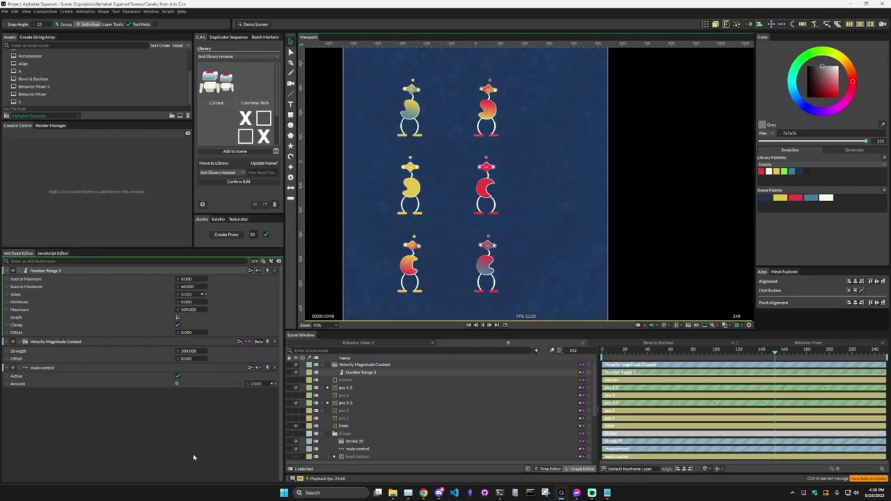
key(space)
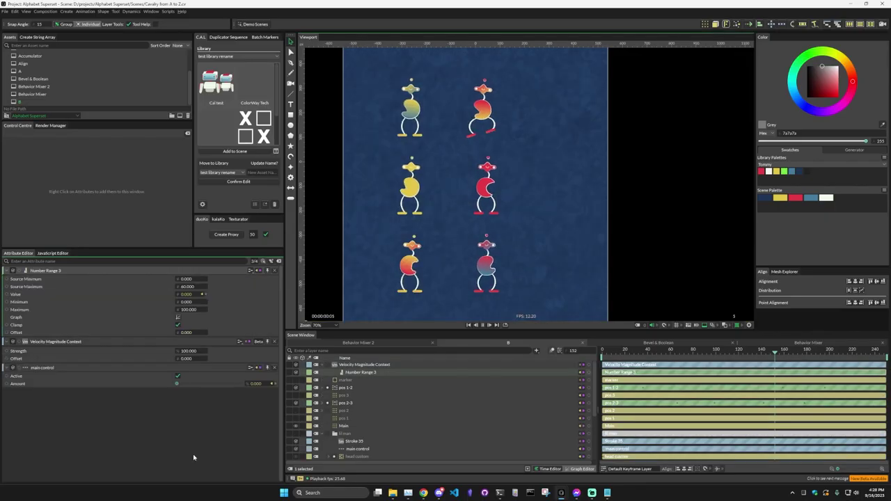